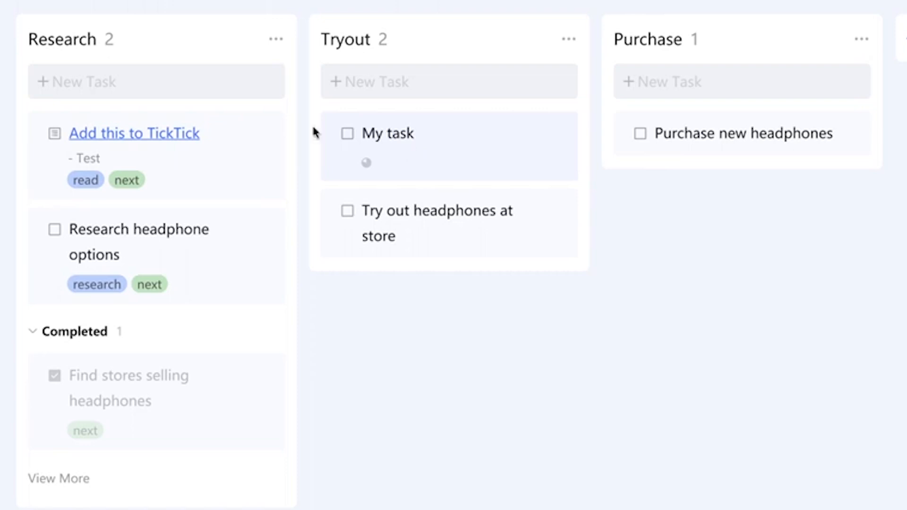
- Inspect the details and available actions of the "My task" card in the Tryout column
{"action": "left_click", "coordinate": [431, 165]}
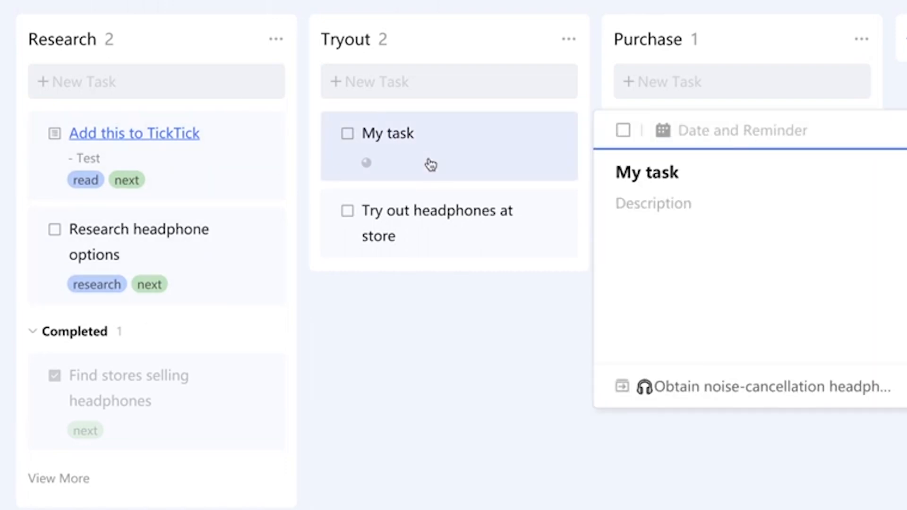
{"action": "key", "text": "Escape"}
{"action": "right_click", "coordinate": [481, 165]}
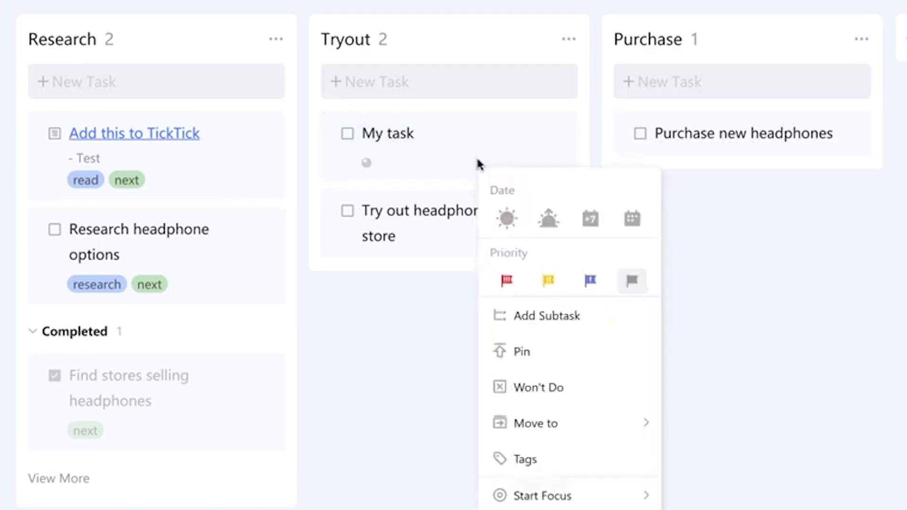
{"action": "left_click", "coordinate": [577, 473]}
{"action": "left_click", "coordinate": [544, 243]}
{"action": "left_click", "coordinate": [541, 402]}
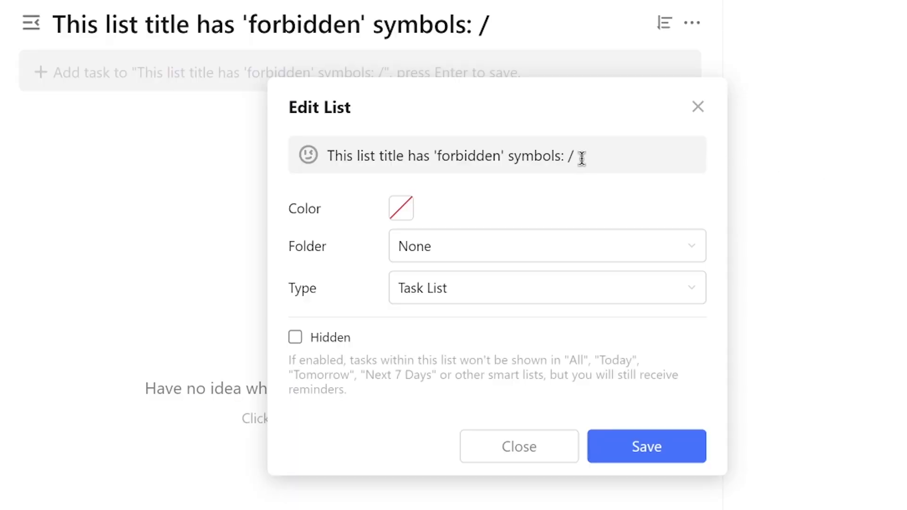
- Try to save the list under the title "This list title has 'forbidden' symbols: /" and close the dialog
{"action": "mouse_move", "coordinate": [580, 157]}
{"action": "left_mouse_down"}
{"action": "mouse_move", "coordinate": [399, 161]}
{"action": "mouse_move", "coordinate": [577, 162]}
{"action": "left_mouse_up"}
{"action": "left_click", "coordinate": [656, 442]}
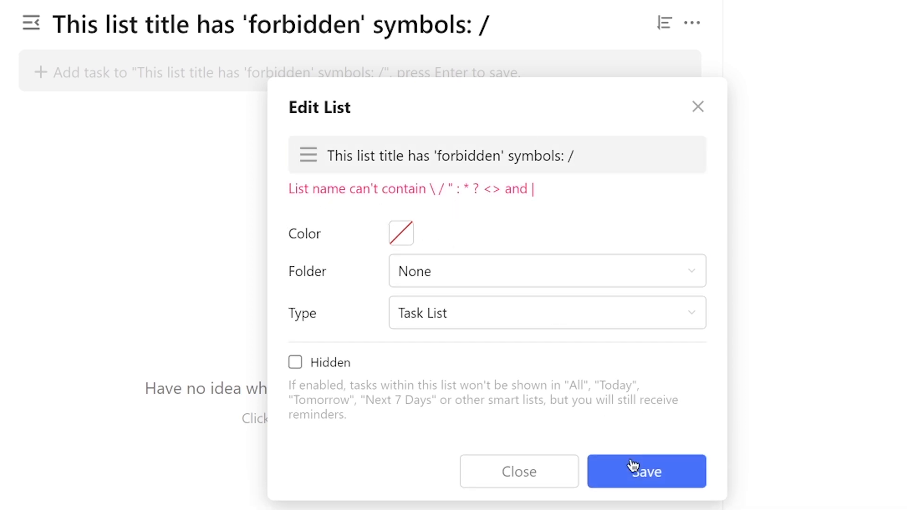
{"action": "left_click", "coordinate": [519, 469]}
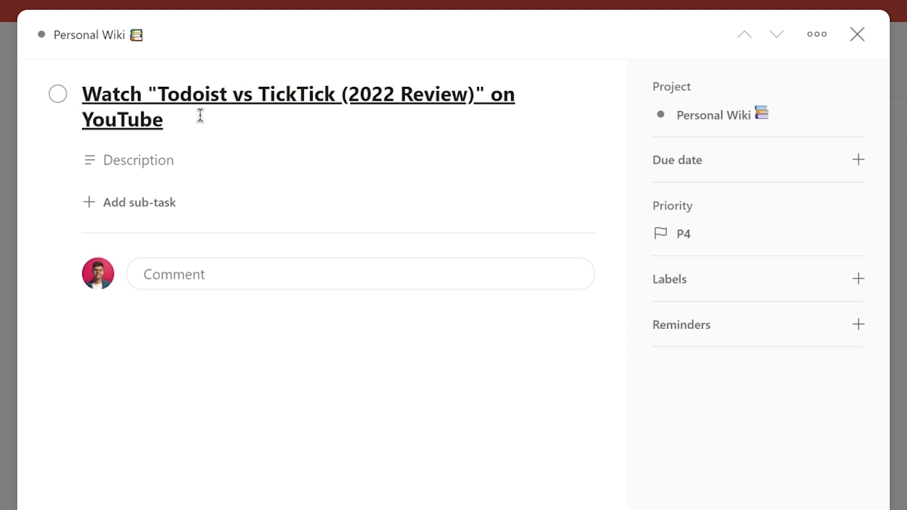
- In Todoist, prefix the linked title of the "Watch "Todoist vs TickTick (2022 Review)" on YouTube" task with "* " and save it
{"action": "left_click", "coordinate": [200, 115]}
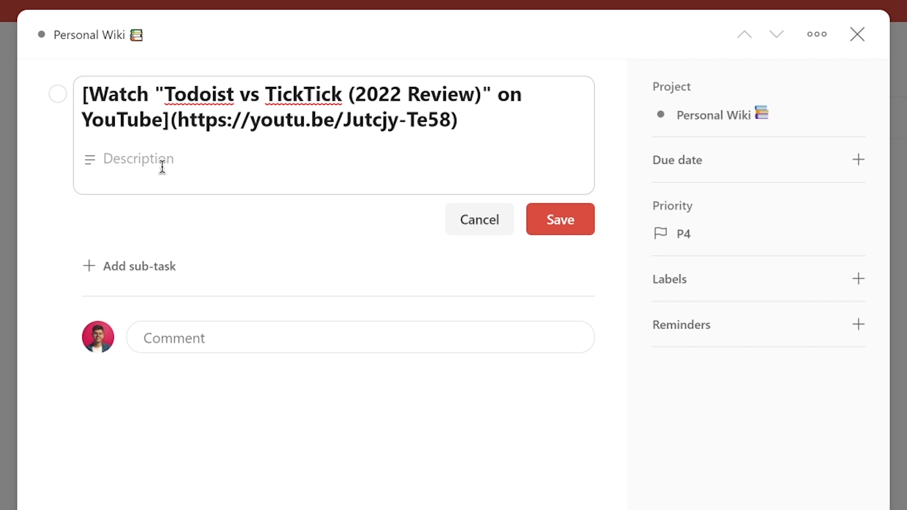
{"action": "type", "text": "*"}
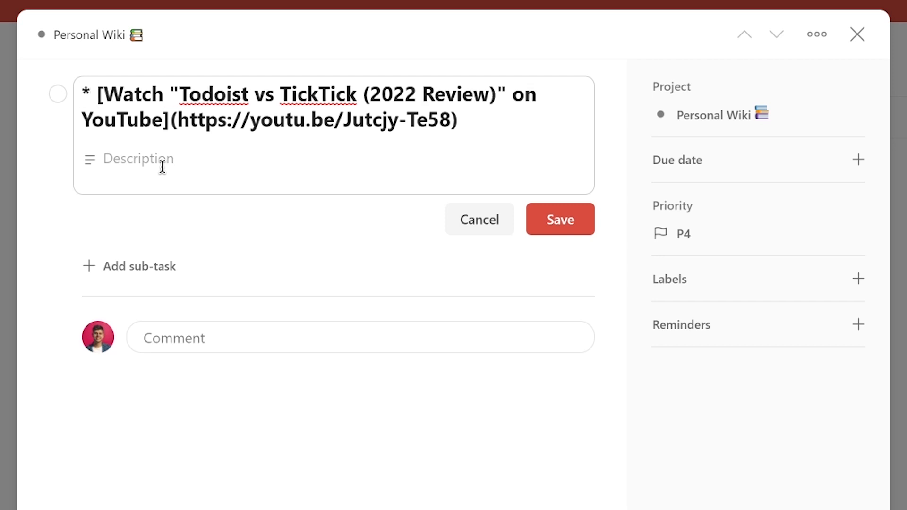
{"action": "left_click_drag", "start_coordinate": [97, 93], "coordinate": [77, 92]}
{"action": "left_click", "coordinate": [579, 233]}
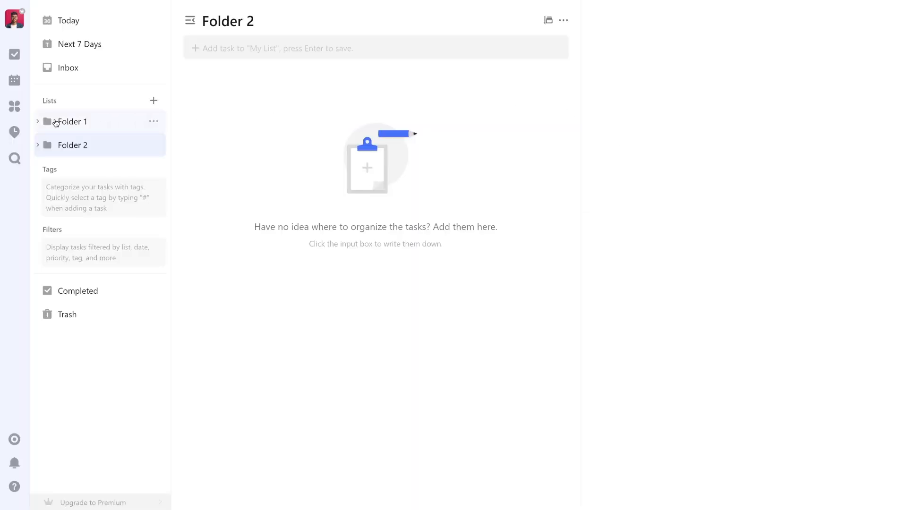
- In TickTick, expand Folder 1 and Folder 2, and add the task "My Task" assigned to My List with the ~ list shortcut
{"action": "left_click", "coordinate": [39, 122]}
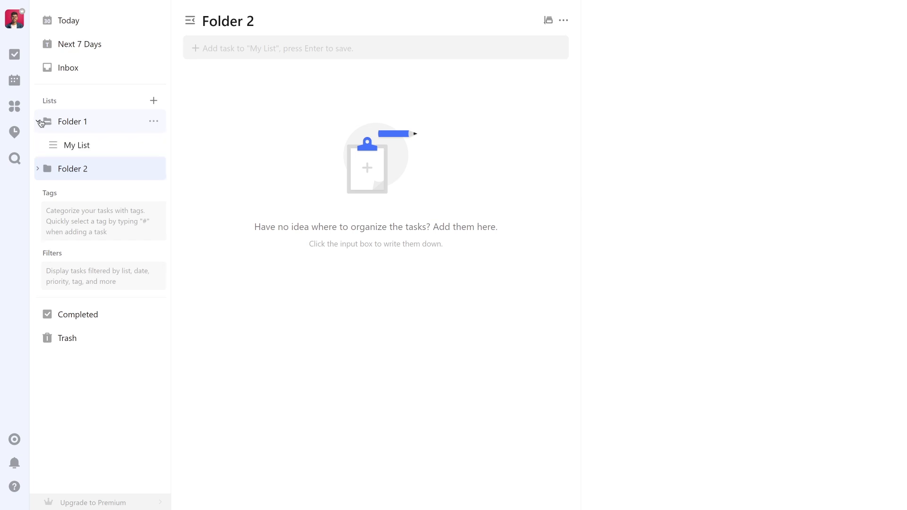
{"action": "left_click", "coordinate": [38, 168]}
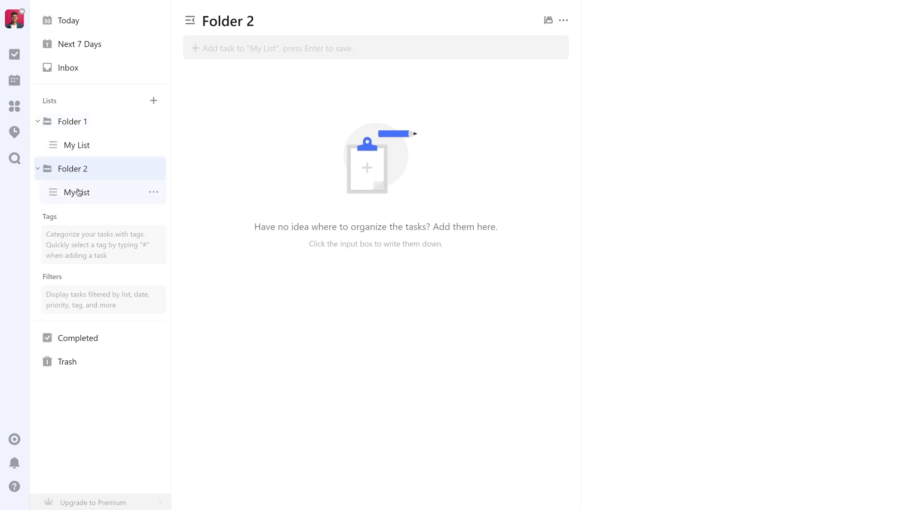
{"action": "left_click", "coordinate": [268, 50]}
{"action": "type", "text": "My Task"}
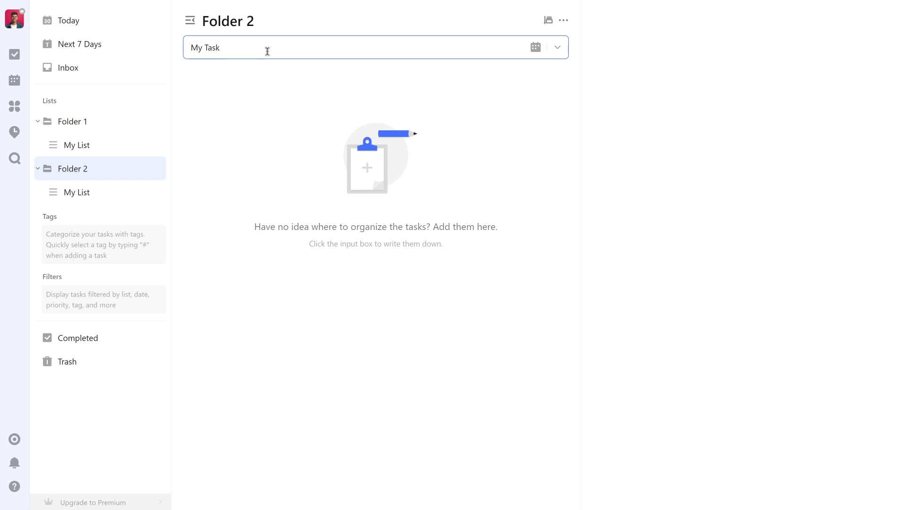
{"action": "type", "text": " ~My"}
{"action": "key", "text": "Down"}
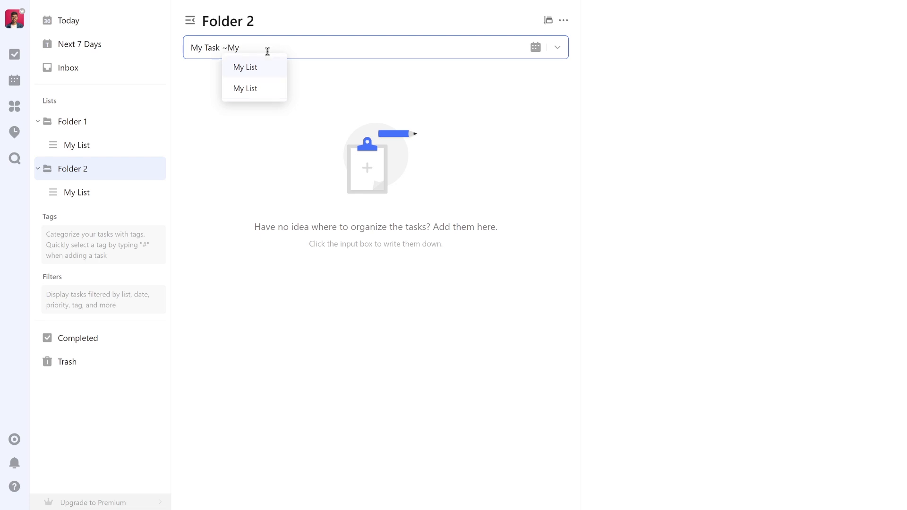
{"action": "type", "text": "?"}
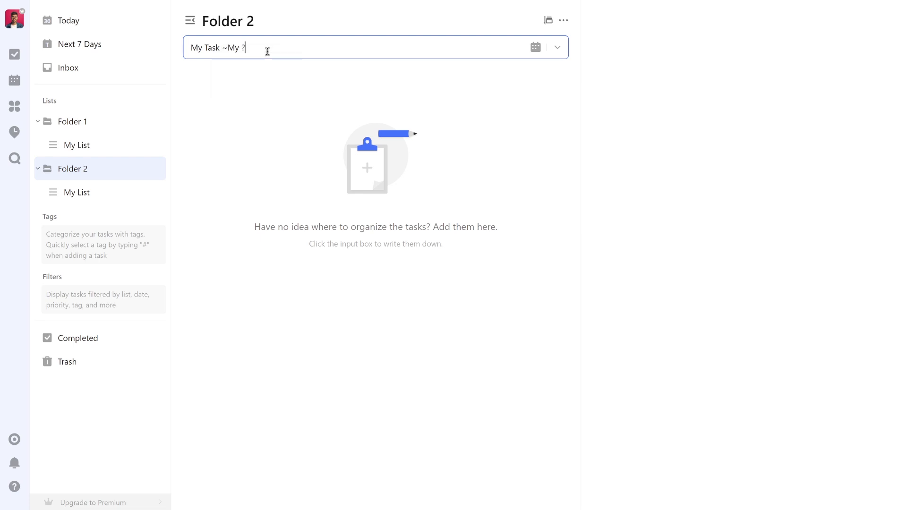
{"action": "key", "text": "BackSpace"}
{"action": "key", "text": "BackSpace"}
{"action": "key", "text": "Return"}
{"action": "key", "text": "Return"}
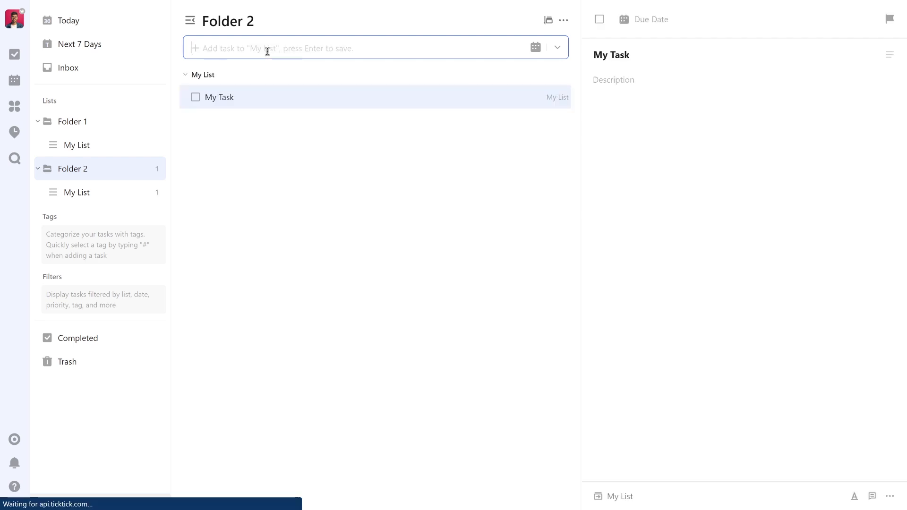
- Move "My Task" to My List in Folder 1 and rename that list "F1 My List"
{"action": "left_click_drag", "start_coordinate": [239, 97], "coordinate": [94, 148]}
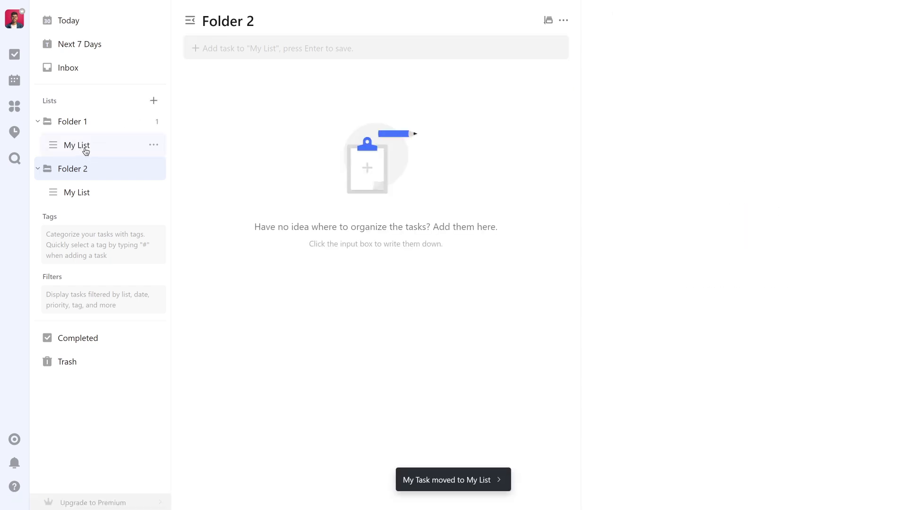
{"action": "left_click", "coordinate": [153, 146]}
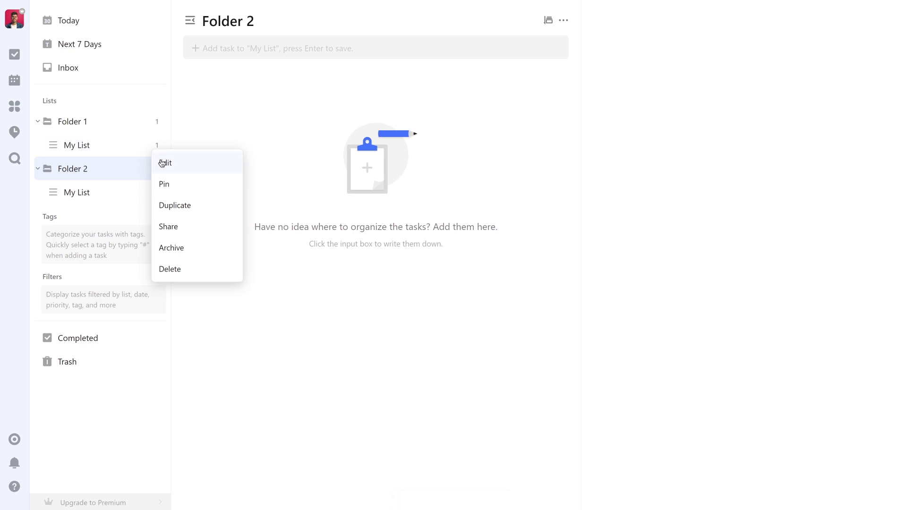
{"action": "left_click", "coordinate": [163, 162]}
{"action": "left_click", "coordinate": [360, 95]}
{"action": "type", "text": "F1My List"}
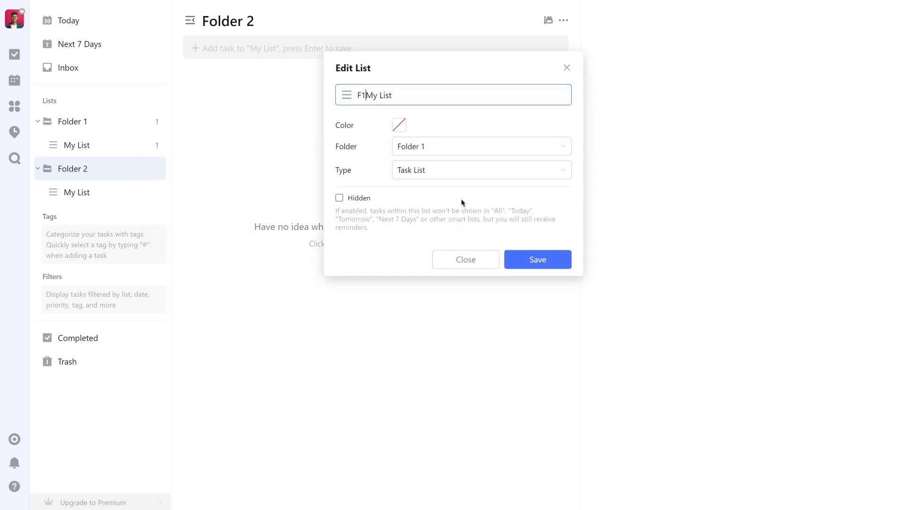
{"action": "left_click", "coordinate": [538, 259]}
- Rename My List in Folder 2 to "F2 My List"
{"action": "left_click", "coordinate": [153, 193]}
{"action": "left_click", "coordinate": [165, 209]}
{"action": "left_click", "coordinate": [359, 95]}
{"action": "type", "text": "F2"}
{"action": "left_click", "coordinate": [538, 260]}
- Add the task "My other Task" to F2 My List with the ~ list shortcut and show that list
{"action": "type", "text": "Task ~My List"}
{"action": "key", "text": "Down"}
{"action": "key", "text": "Return"}
{"action": "key", "text": "Return"}
{"action": "left_click", "coordinate": [99, 192]}
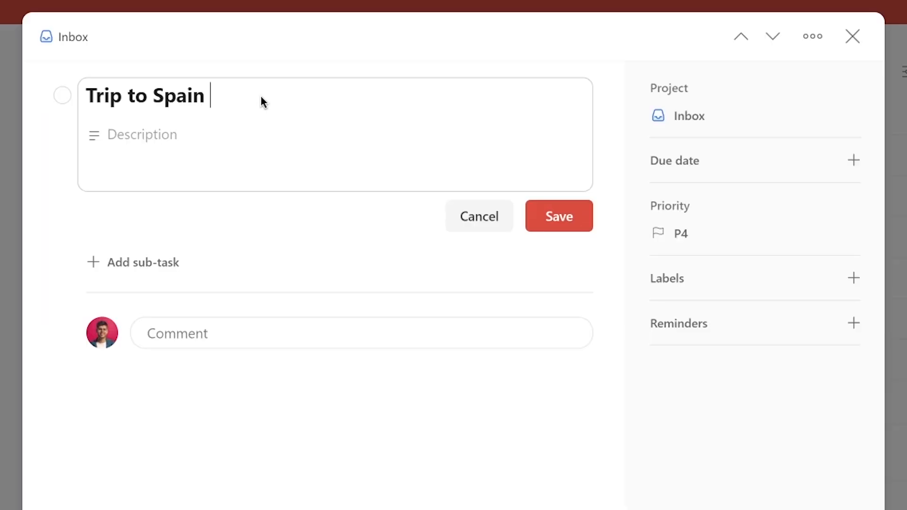
- In Todoist, add # to the "Trip to Spain" task title and browse the suggested projects
{"action": "type", "text": "#"}
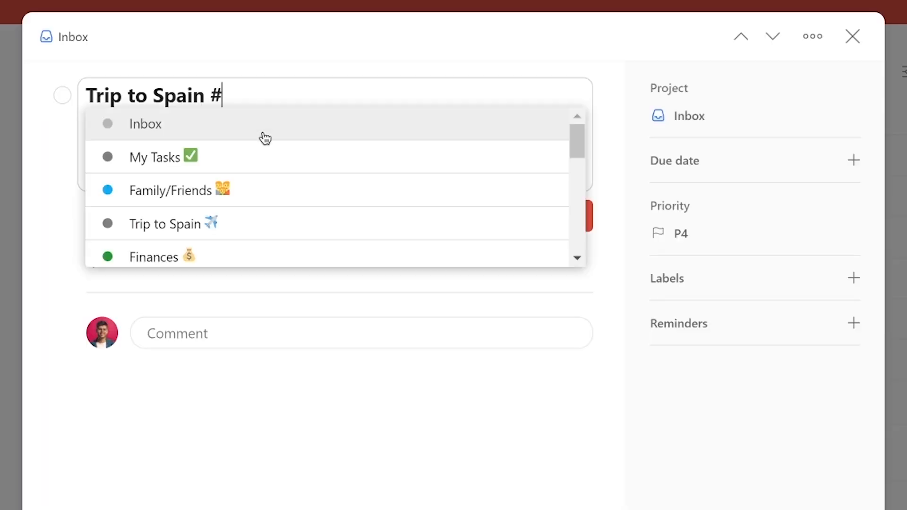
{"action": "scroll", "coordinate": [259, 113], "scroll_direction": "down", "scroll_amount": 5}
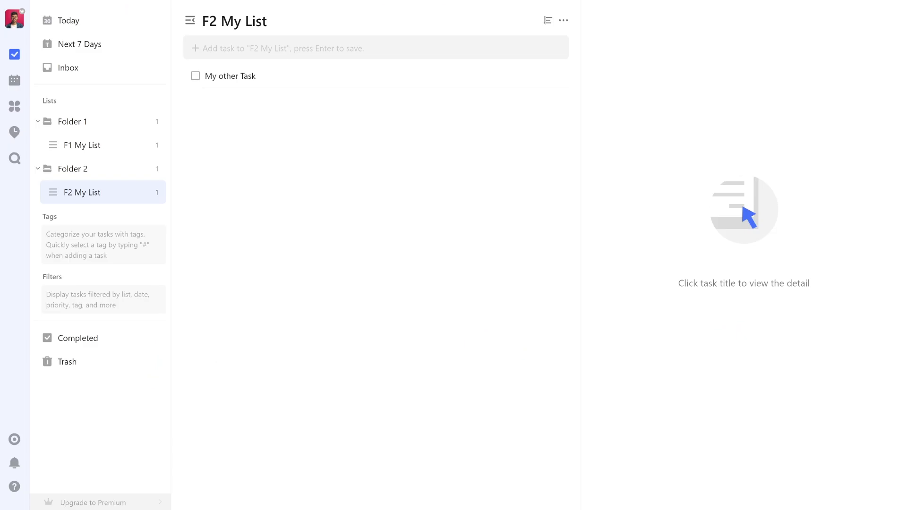
- In TickTick, append the copied link of "My other Task" to the title of "My Task" in F1 My List, and follow it
{"action": "right_click", "coordinate": [310, 81]}
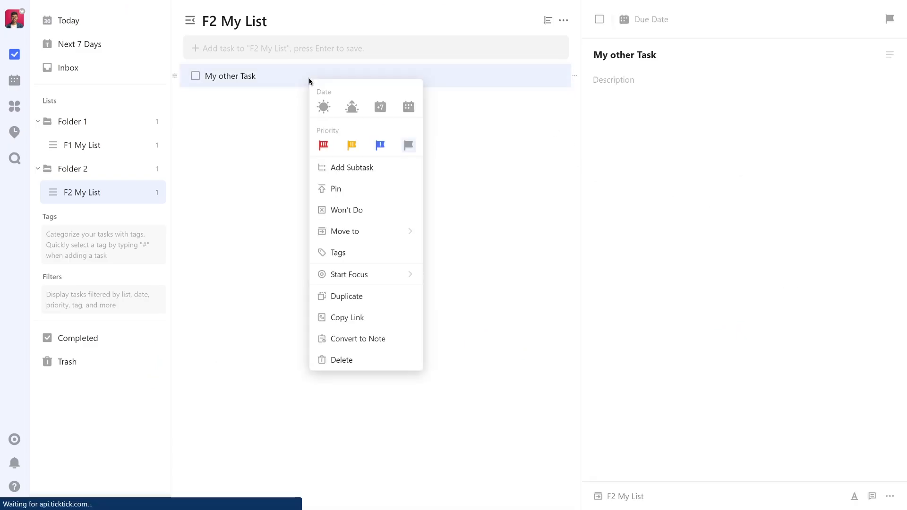
{"action": "left_click", "coordinate": [359, 318]}
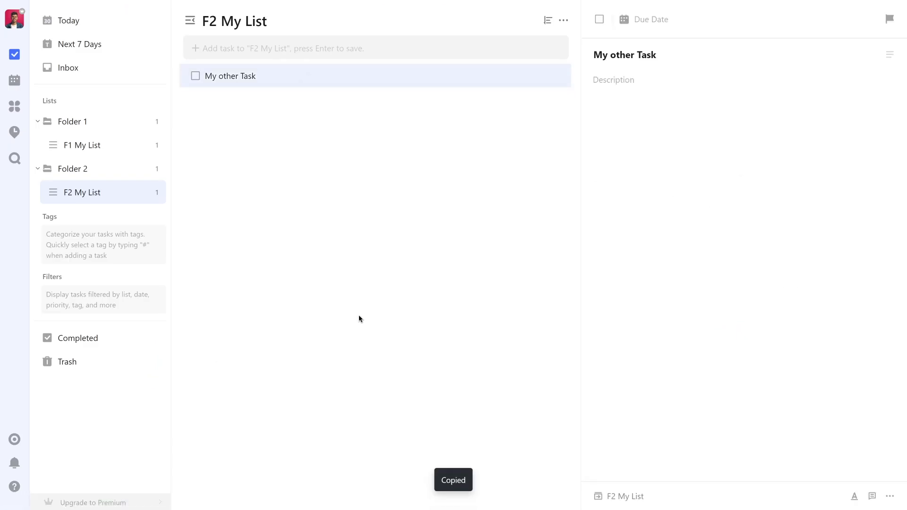
{"action": "left_click", "coordinate": [132, 149]}
{"action": "left_click", "coordinate": [299, 79]}
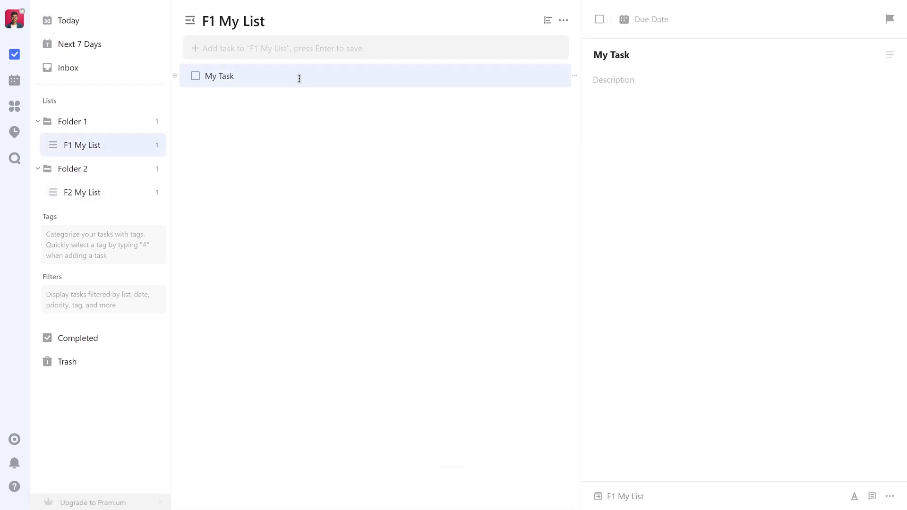
{"action": "right_click", "coordinate": [298, 81]}
{"action": "left_click", "coordinate": [334, 168]}
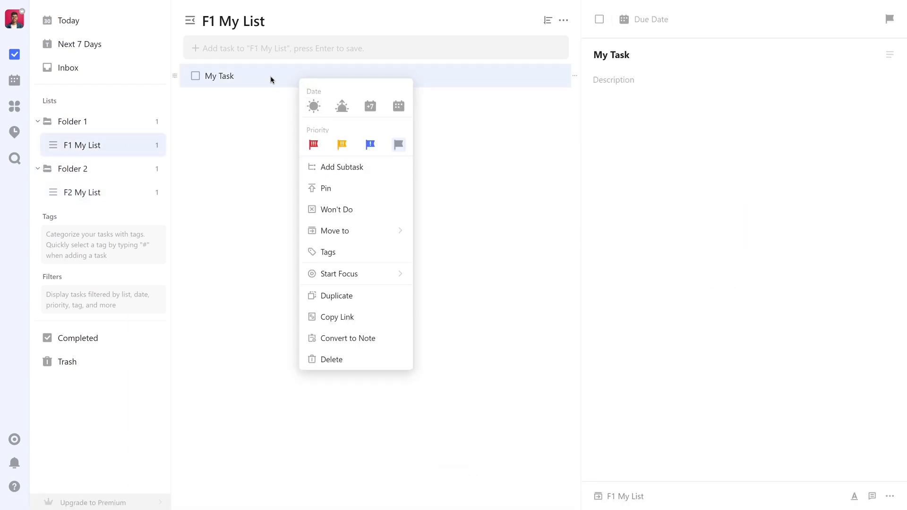
{"action": "left_click", "coordinate": [276, 120]}
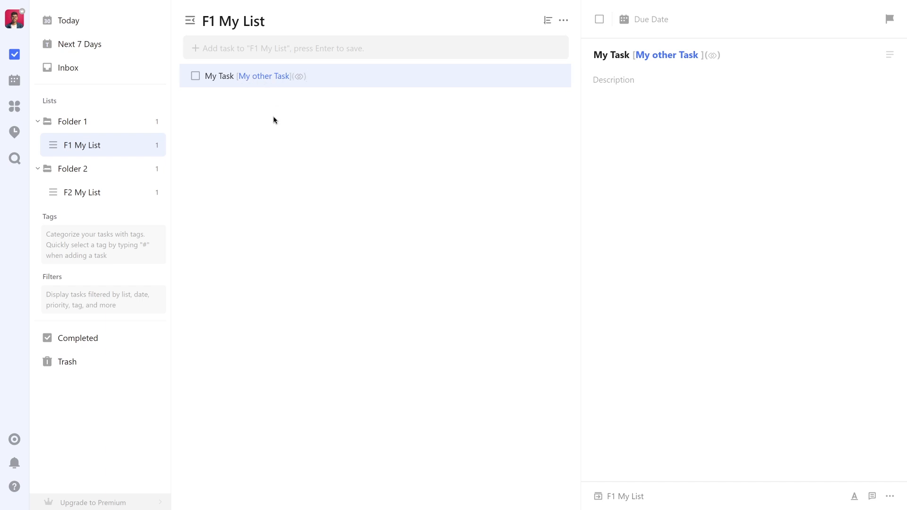
{"action": "left_click", "coordinate": [265, 76]}
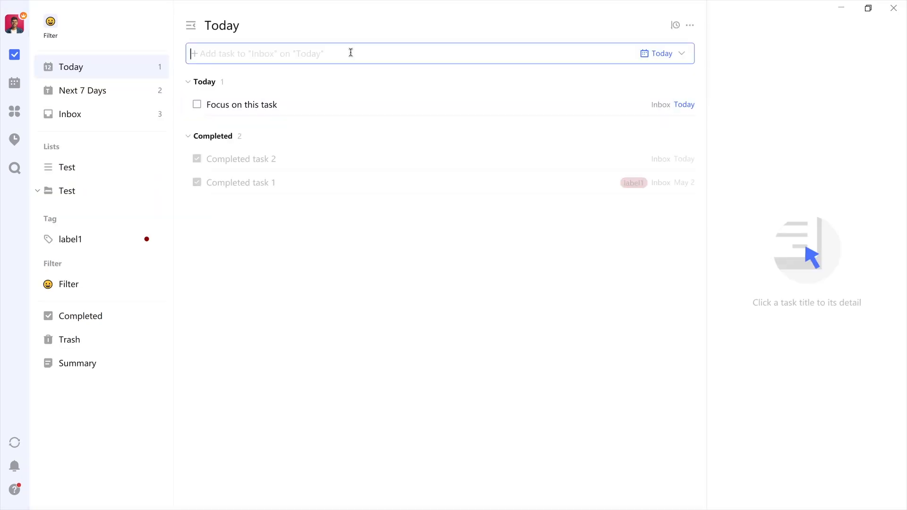
- Add "New Note" to the Inbox for today and convert it to a note
{"action": "type", "text": "Fo"}
{"action": "key", "text": "BackSpace"}
{"action": "key", "text": "BackSpace"}
{"action": "right_click", "coordinate": [568, 100]}
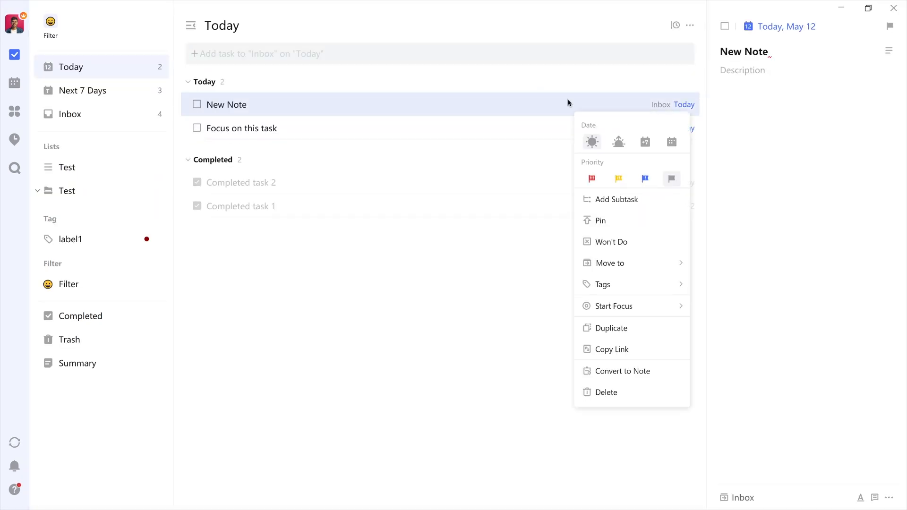
{"action": "left_click", "coordinate": [635, 368]}
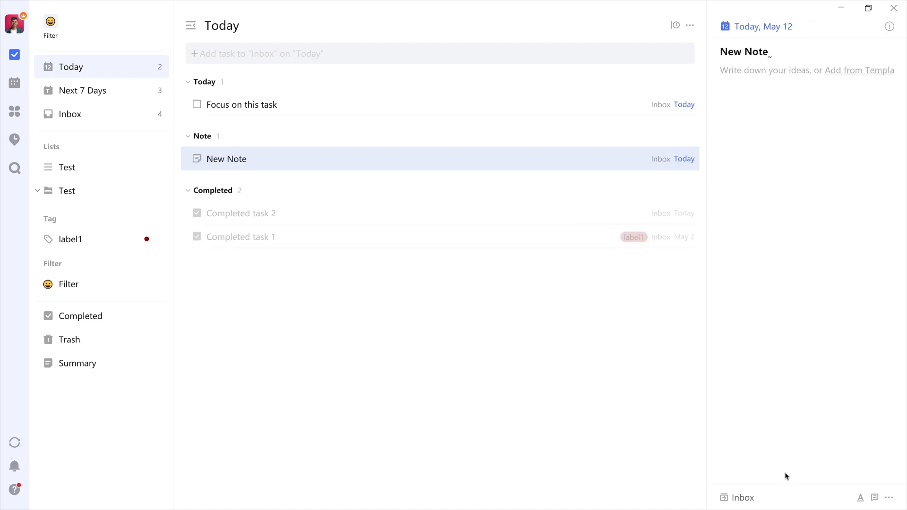
- Expand the note to full-screen writing mode and write "This is TickTick's focused writing mode. It's awesome!"
{"action": "left_click", "coordinate": [860, 498]}
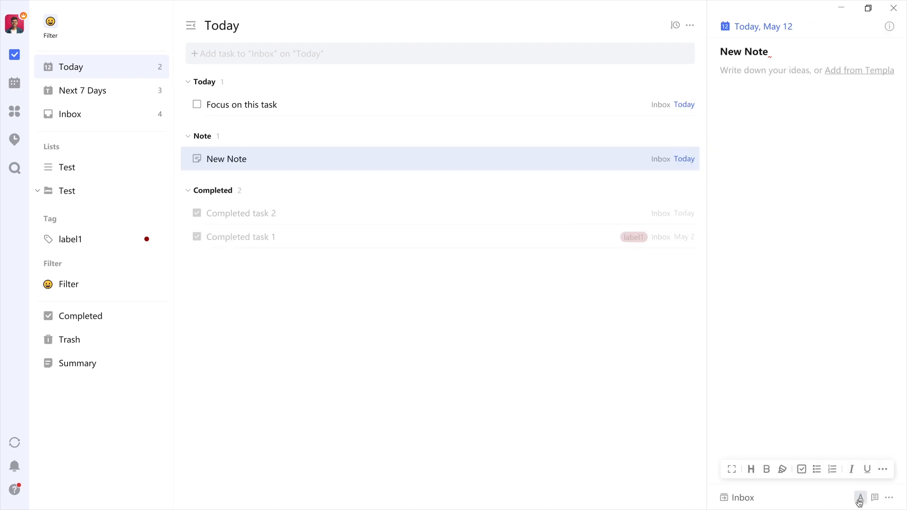
{"action": "left_click", "coordinate": [731, 469]}
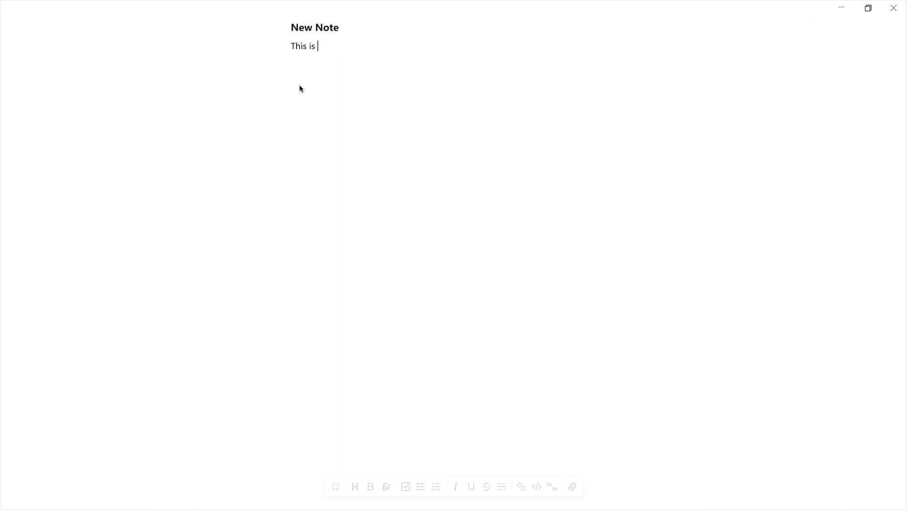
{"action": "type", "text": "Tick's"}
{"action": "type", "text": " focused writing mode"}
{"action": "key", "text": "BackSpace"}
{"action": "type", "text": "in"}
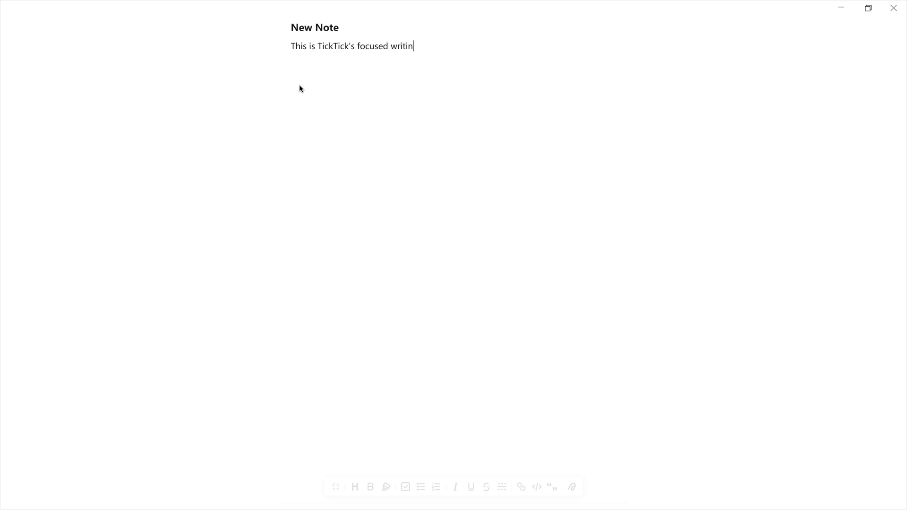
{"action": "type", "text": "g mode. It's awesome!"}
- Make the word "TickTick" bold and format the whole line as a heading
{"action": "double_click", "coordinate": [326, 49]}
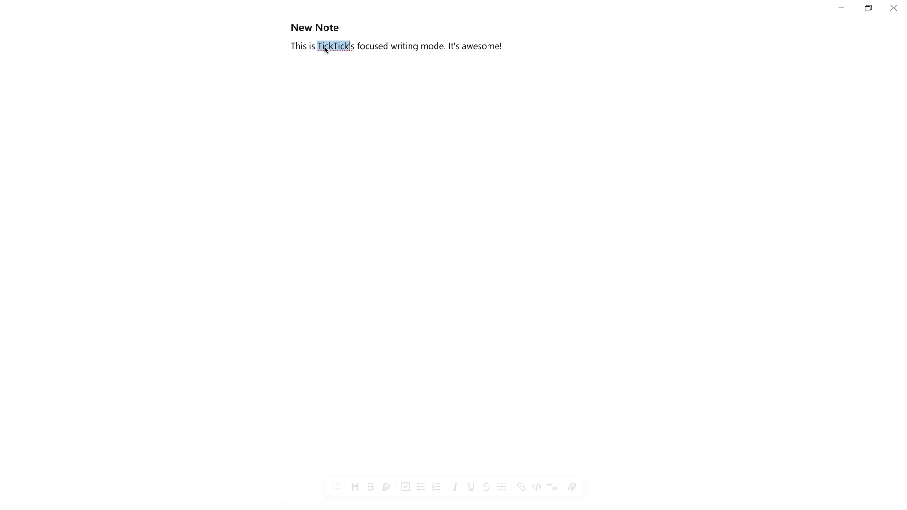
{"action": "left_click", "coordinate": [370, 487]}
{"action": "double_click", "coordinate": [430, 46]}
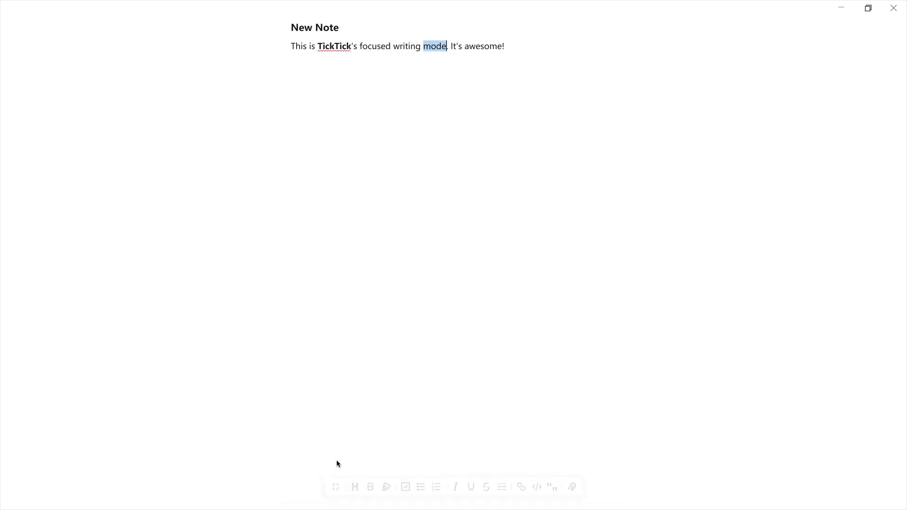
{"action": "left_click", "coordinate": [354, 487]}
{"action": "left_click", "coordinate": [383, 460]}
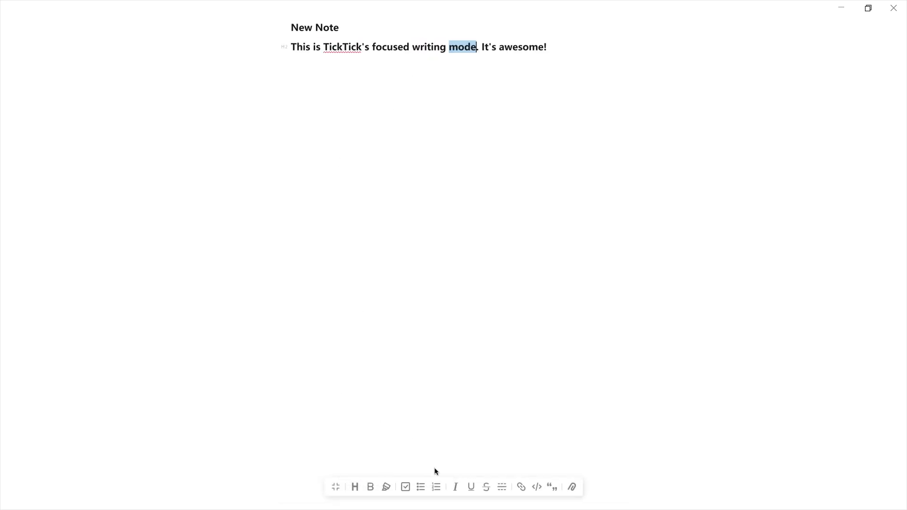
- Apply highlight, strikethrough, underline and italic formatting to the word "awesome"
{"action": "double_click", "coordinate": [522, 46]}
{"action": "left_click", "coordinate": [386, 487]}
{"action": "left_click", "coordinate": [486, 487]}
{"action": "left_click", "coordinate": [471, 487]}
{"action": "left_click", "coordinate": [457, 488]}
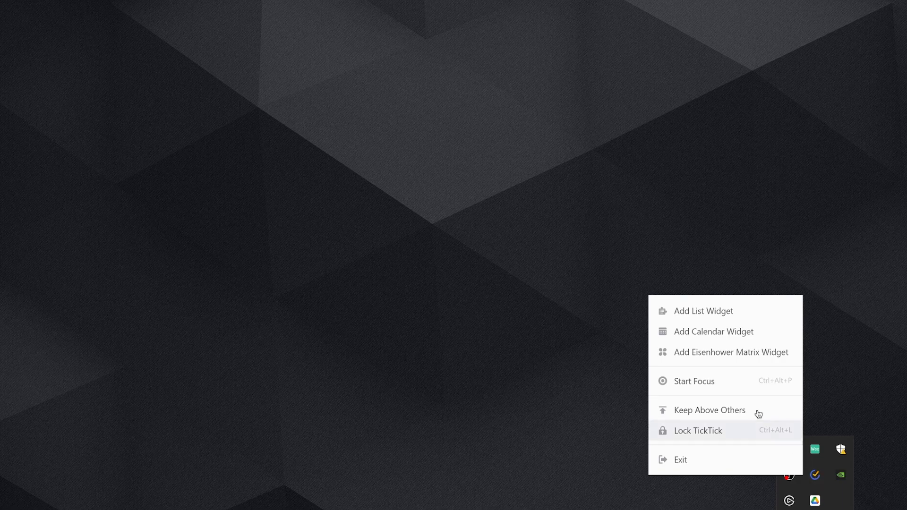
- Add a list widget to the desktop and look through the lists it can display
{"action": "left_click", "coordinate": [720, 312]}
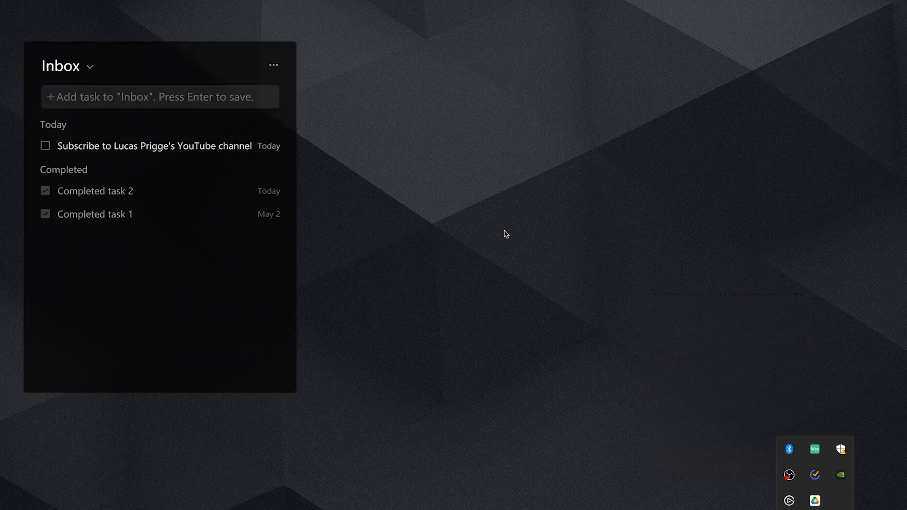
{"action": "left_click", "coordinate": [91, 69]}
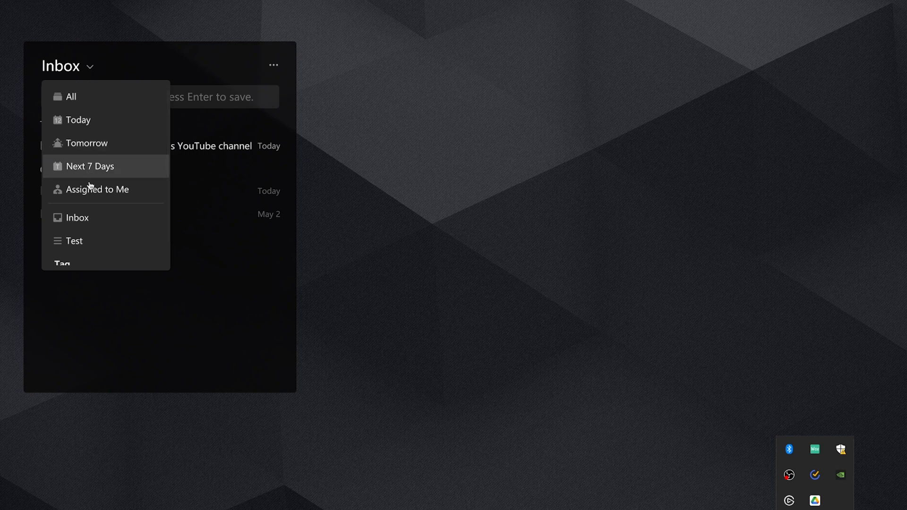
{"action": "scroll", "coordinate": [84, 254], "scroll_direction": "down", "scroll_amount": 1}
{"action": "scroll", "coordinate": [96, 182], "scroll_direction": "up", "scroll_amount": 1}
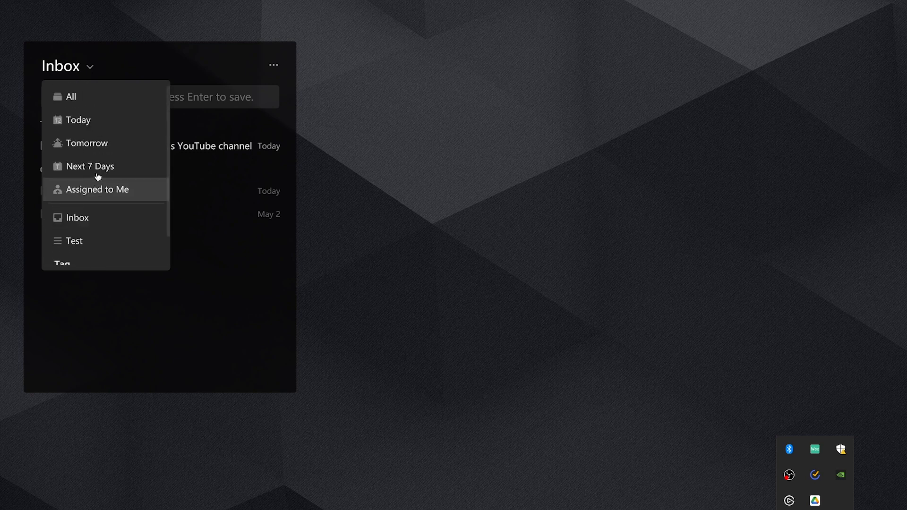
{"action": "left_click", "coordinate": [95, 70]}
- Add the task "Quick item" to the Inbox from the desktop widget and reposition the widget
{"action": "left_click", "coordinate": [189, 98]}
{"action": "type", "text": "Qu"}
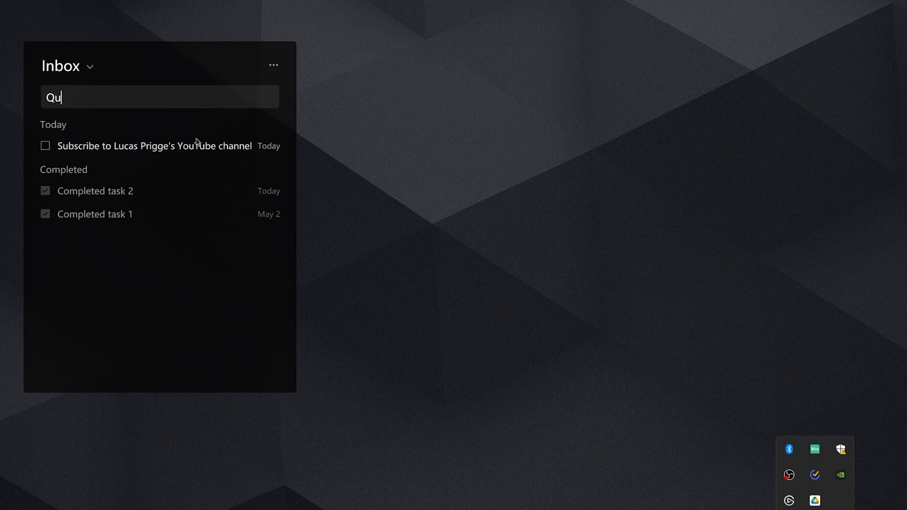
{"action": "type", "text": "ick item"}
{"action": "key", "text": "Return"}
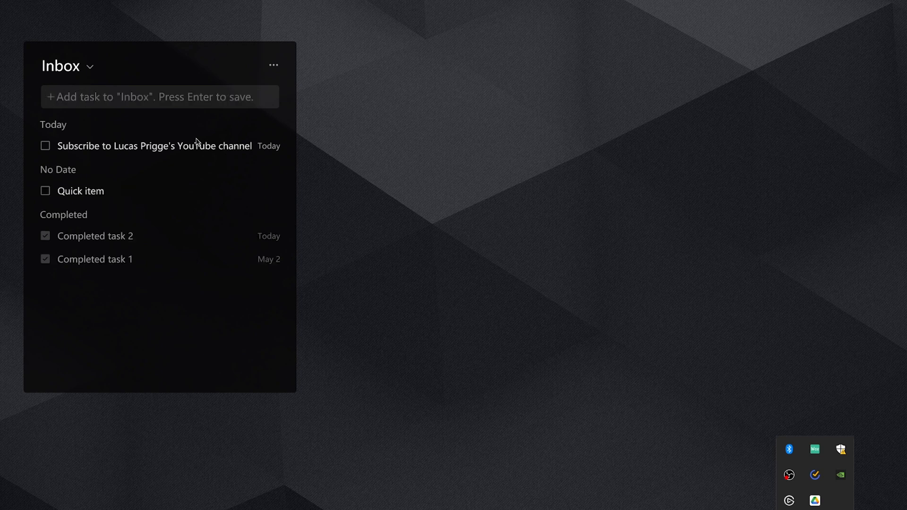
{"action": "left_click_drag", "start_coordinate": [186, 65], "coordinate": [824, 4]}
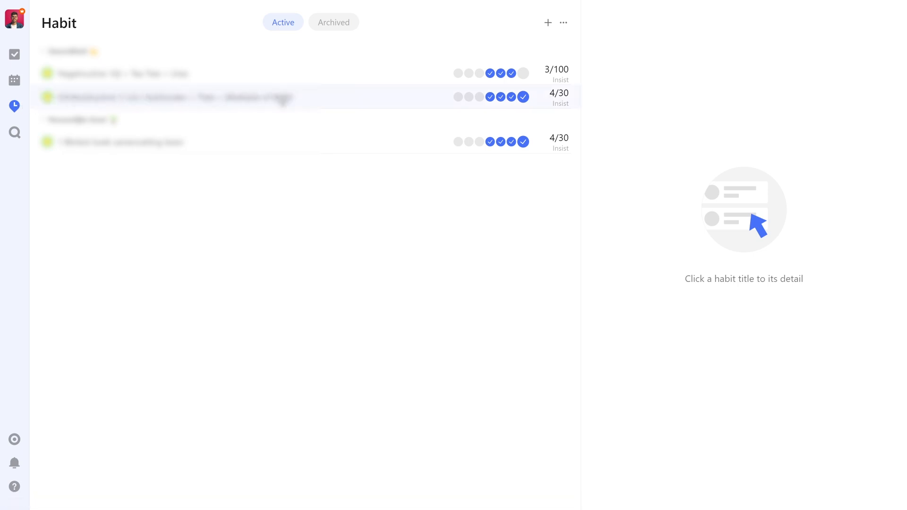
- Open the details of the second habit in the active habits list
{"action": "left_click", "coordinate": [333, 105]}
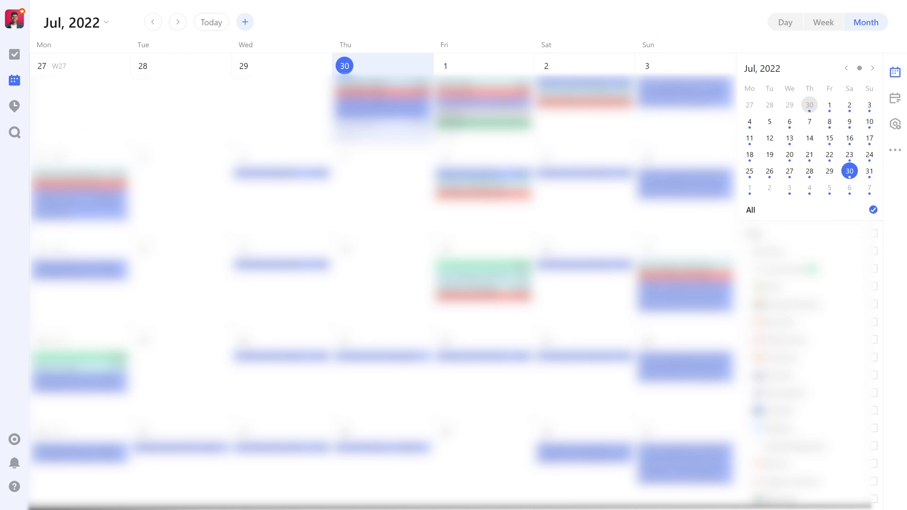
- Look through the calendar's list filter and collapse its first group of lists
{"action": "scroll", "coordinate": [838, 248], "scroll_direction": "down", "scroll_amount": 3}
{"action": "scroll", "coordinate": [817, 364], "scroll_direction": "down", "scroll_amount": 5}
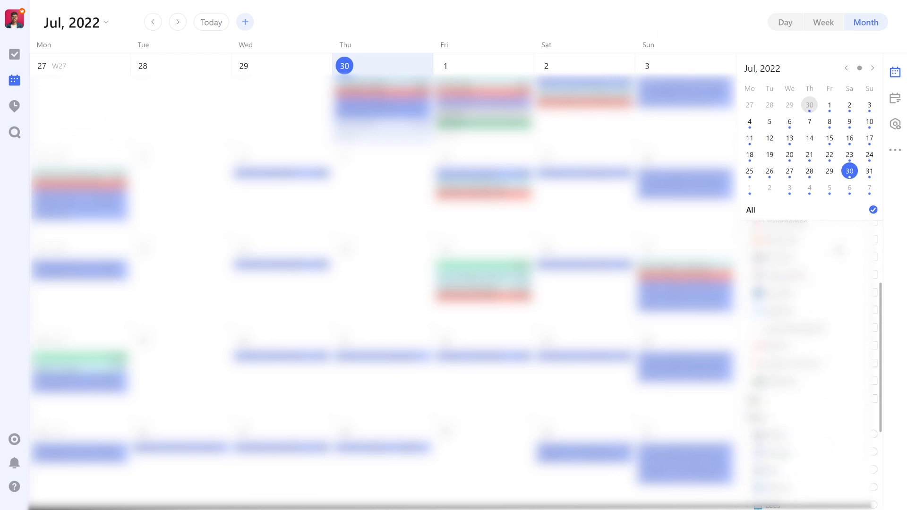
{"action": "scroll", "coordinate": [813, 363], "scroll_direction": "up", "scroll_amount": 5}
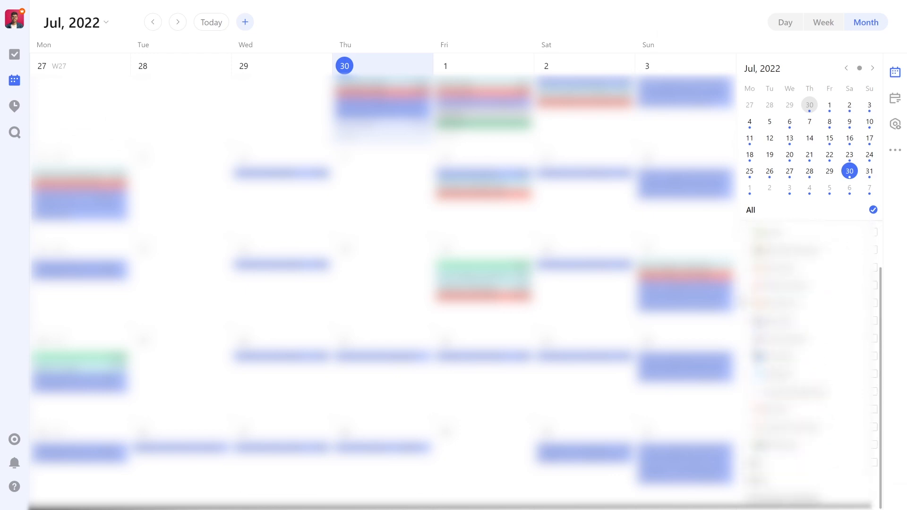
{"action": "left_click", "coordinate": [742, 236]}
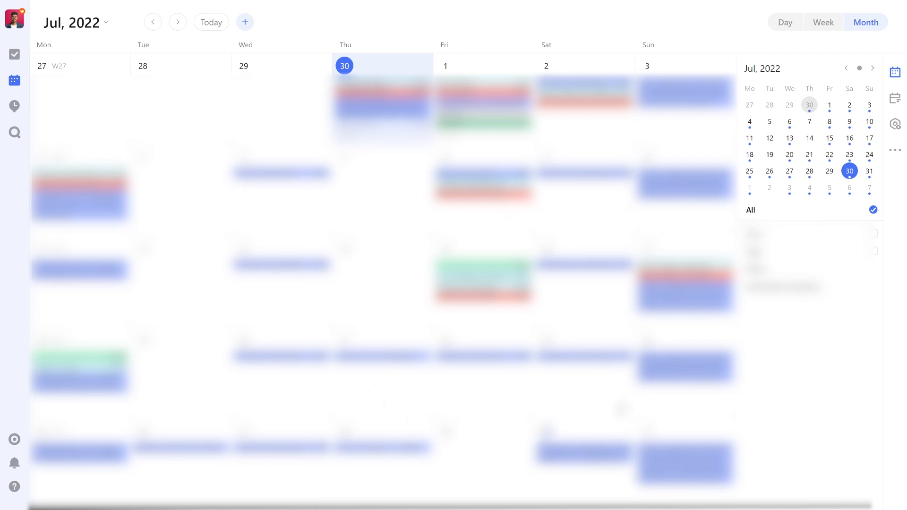
- View the calendar by week and by day, and return it to the Month view
{"action": "left_click", "coordinate": [815, 25]}
{"action": "left_click", "coordinate": [786, 23]}
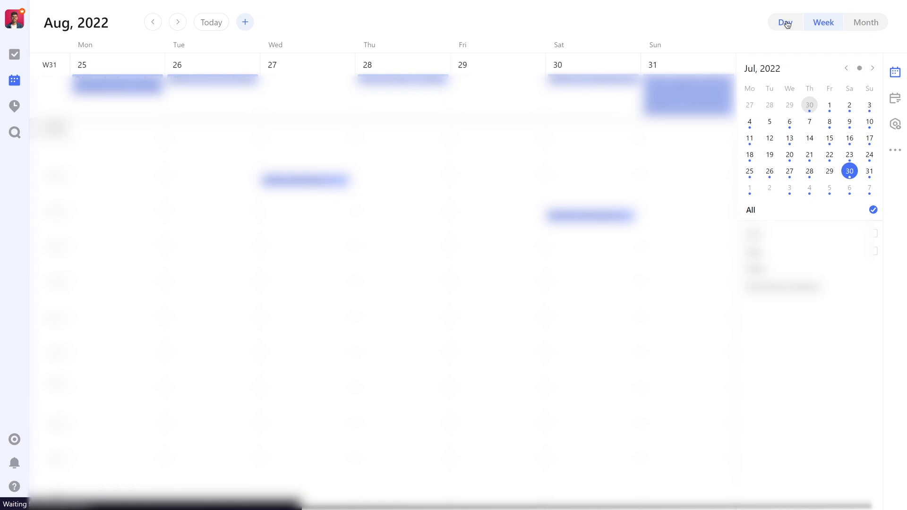
{"action": "left_click", "coordinate": [863, 26]}
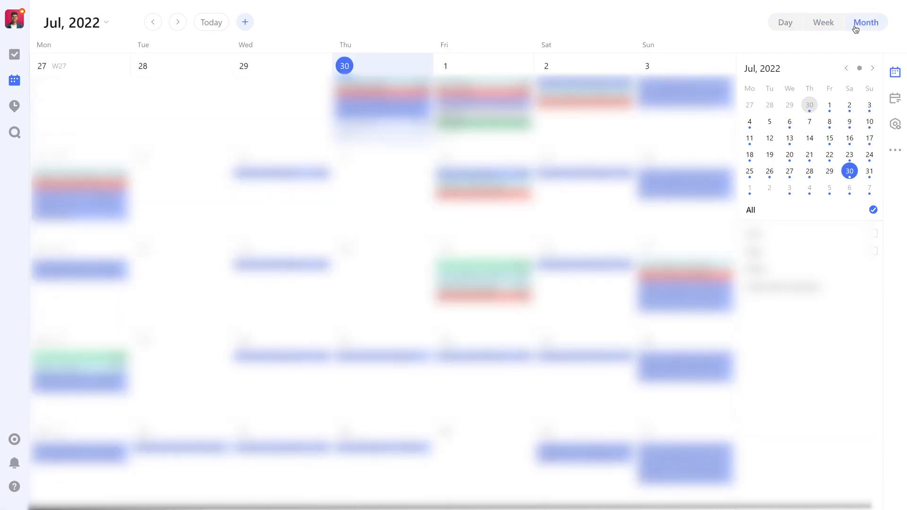